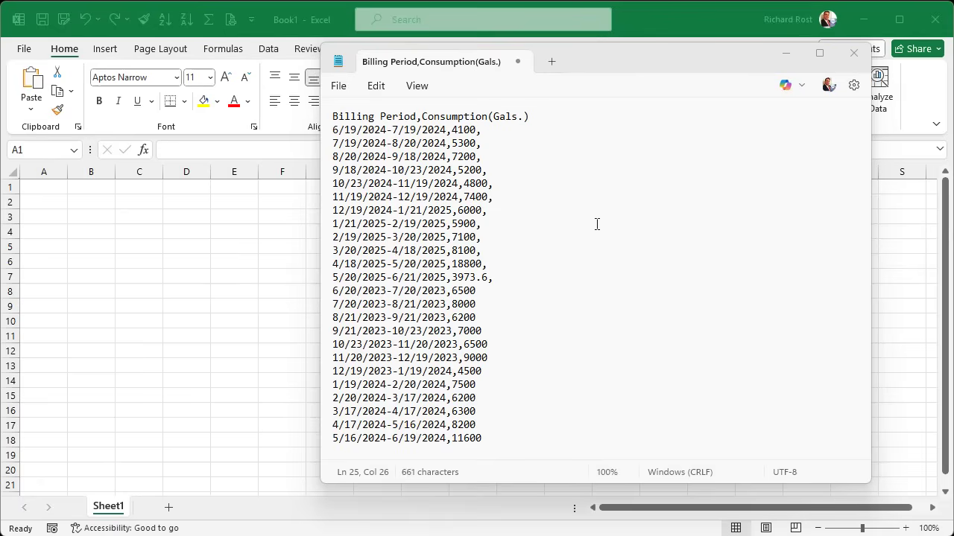
# Copy all Notepad billing lines into A1 and widen column A so each line reads in full.
pyautogui.click(524, 438)
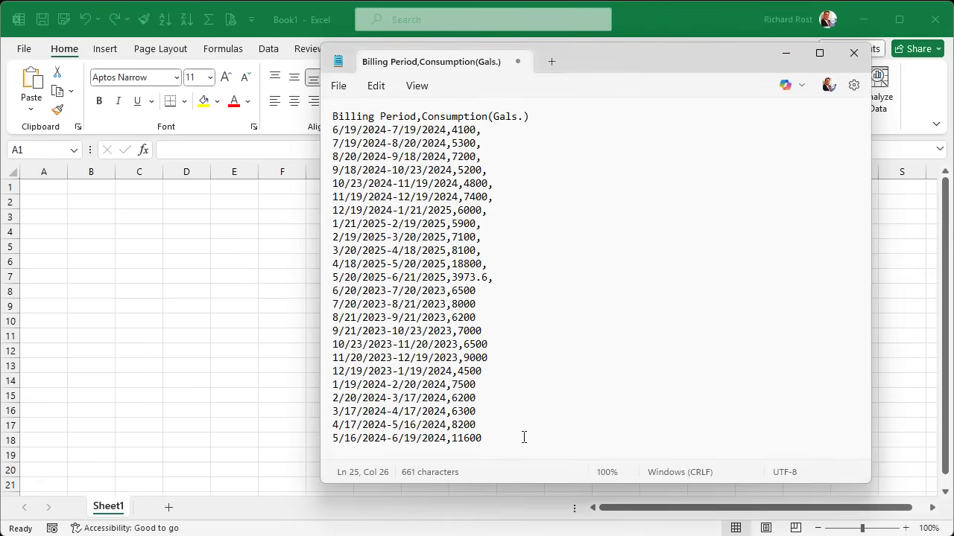
pyautogui.hotkey('ctrl', 'a')
pyautogui.hotkey('ctrl', 'c')
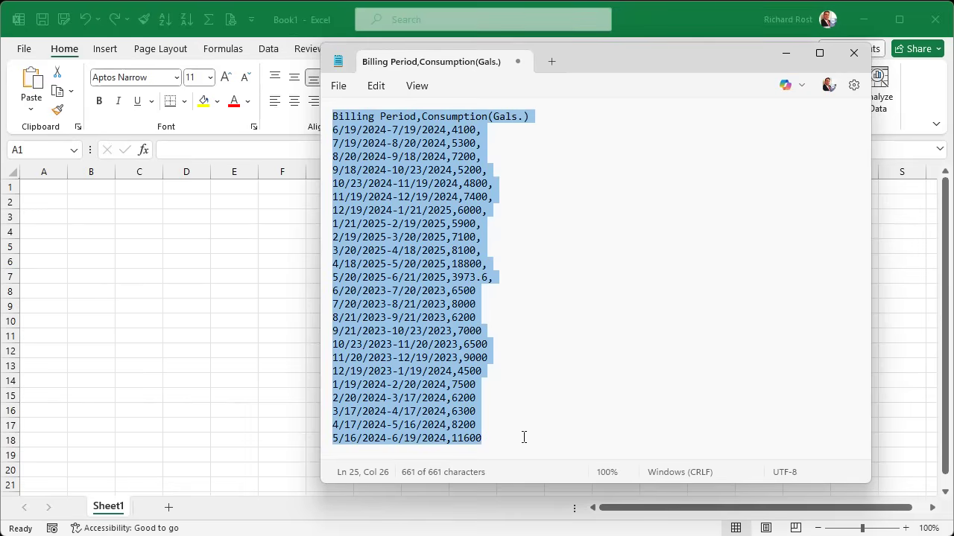
pyautogui.hotkey('alt', 'Tab')
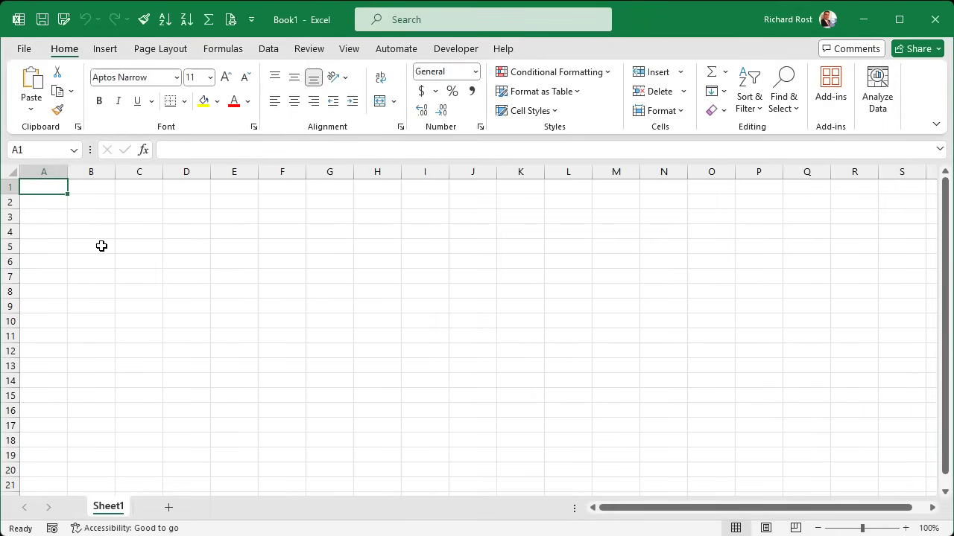
pyautogui.hotkey('ctrl', 'v')
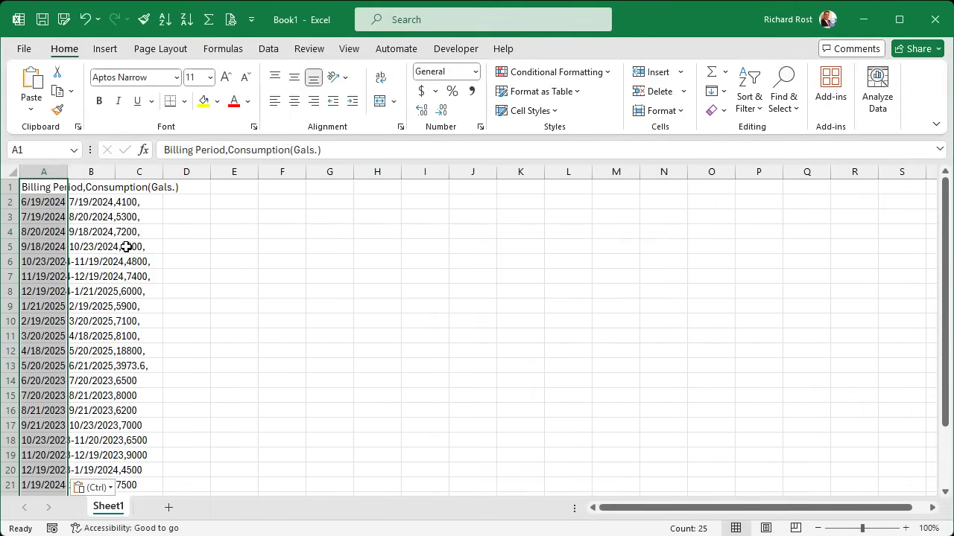
pyautogui.moveTo(68, 169); pyautogui.dragTo(213, 169)
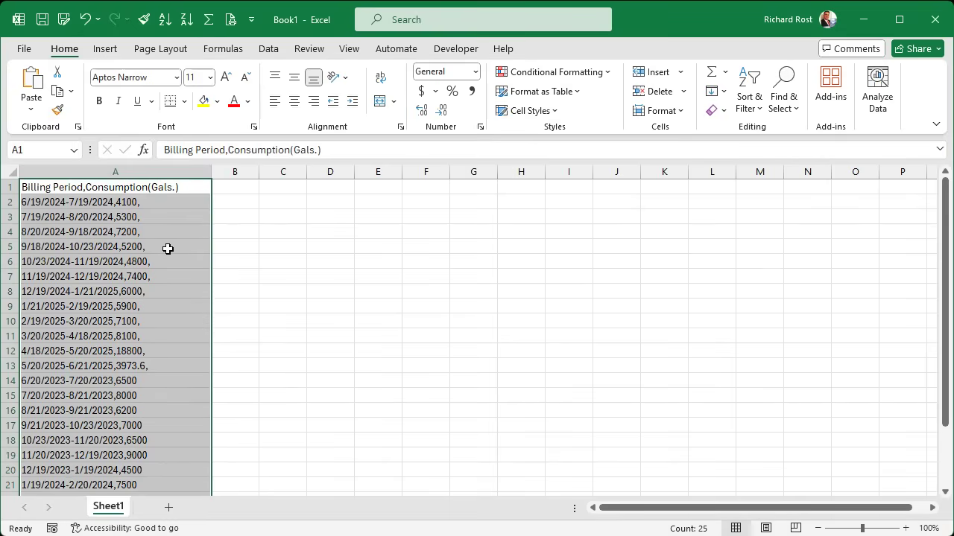
pyautogui.click(269, 51)
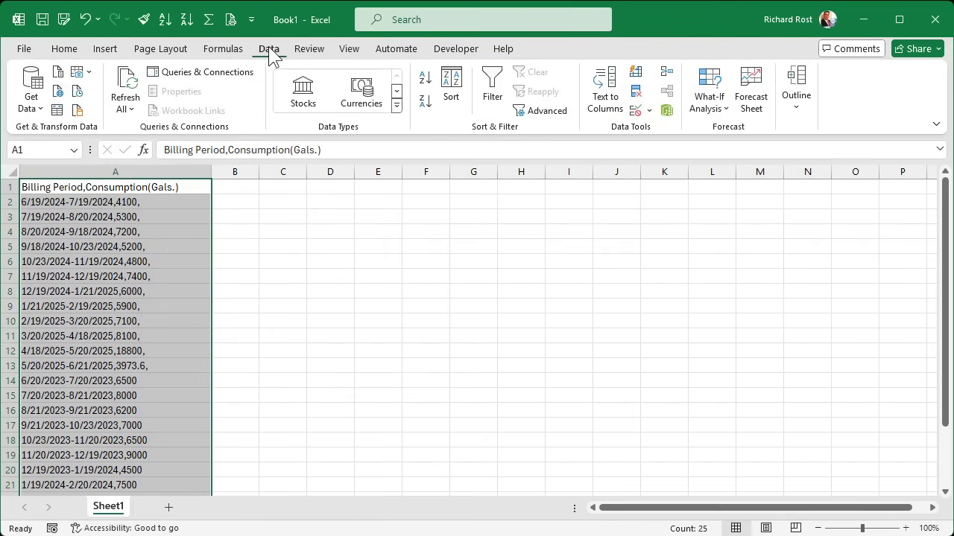
# Set up a Delimited Text to Columns split using Comma and '-' as separators.
pyautogui.click(605, 95)
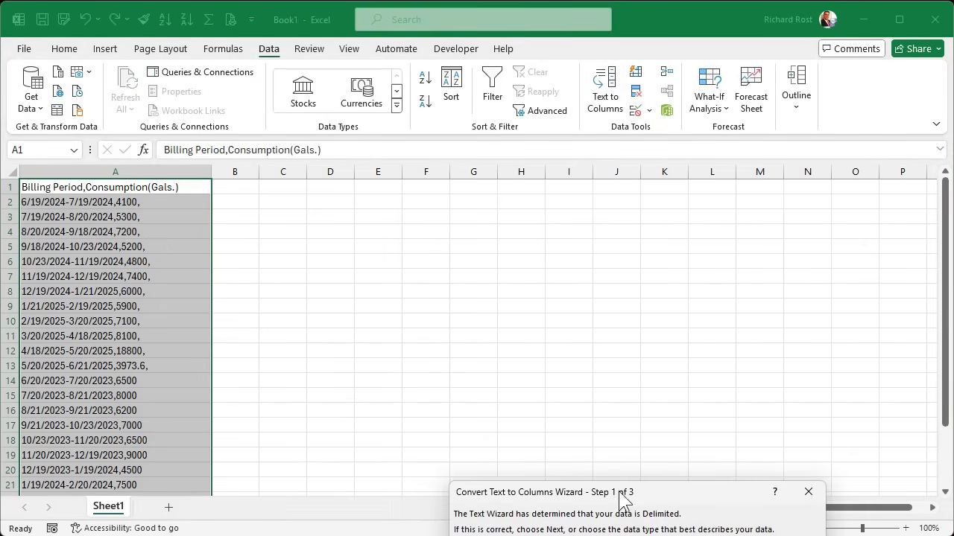
pyautogui.moveTo(623, 498); pyautogui.dragTo(461, 138)
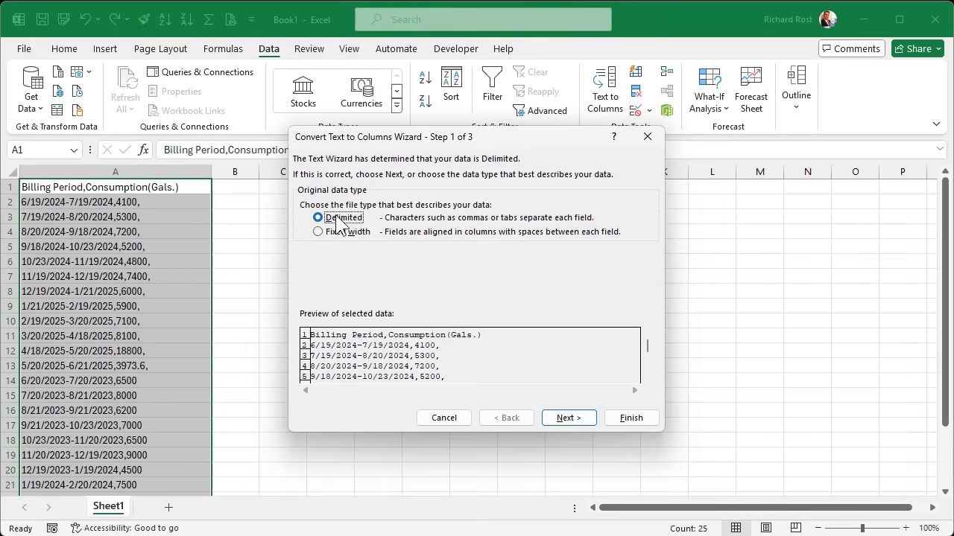
pyautogui.click(566, 419)
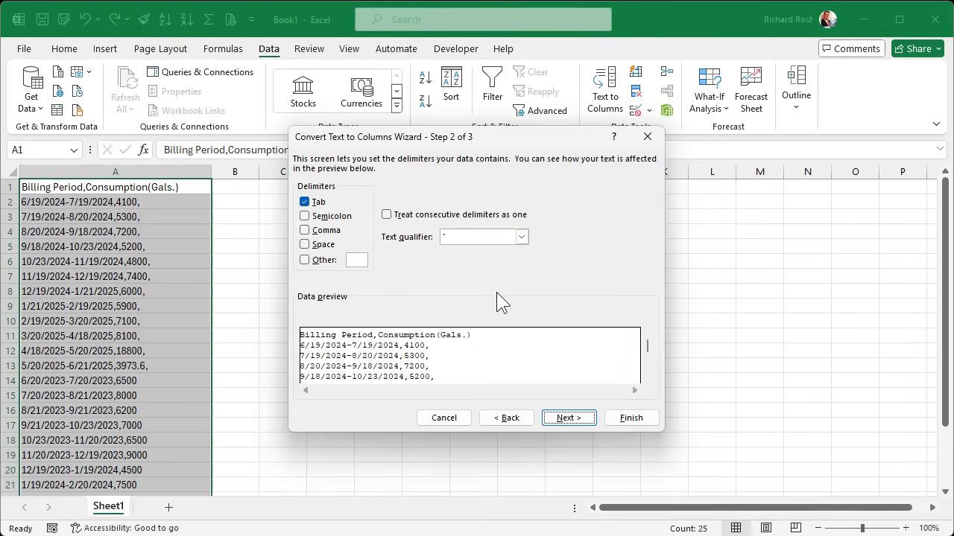
pyautogui.click(327, 231)
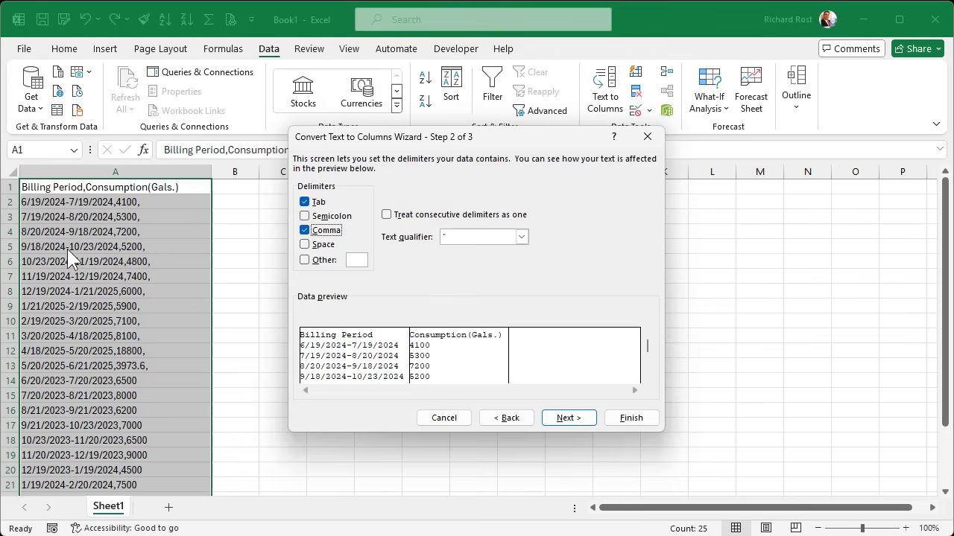
pyautogui.click(305, 260)
pyautogui.write('-')
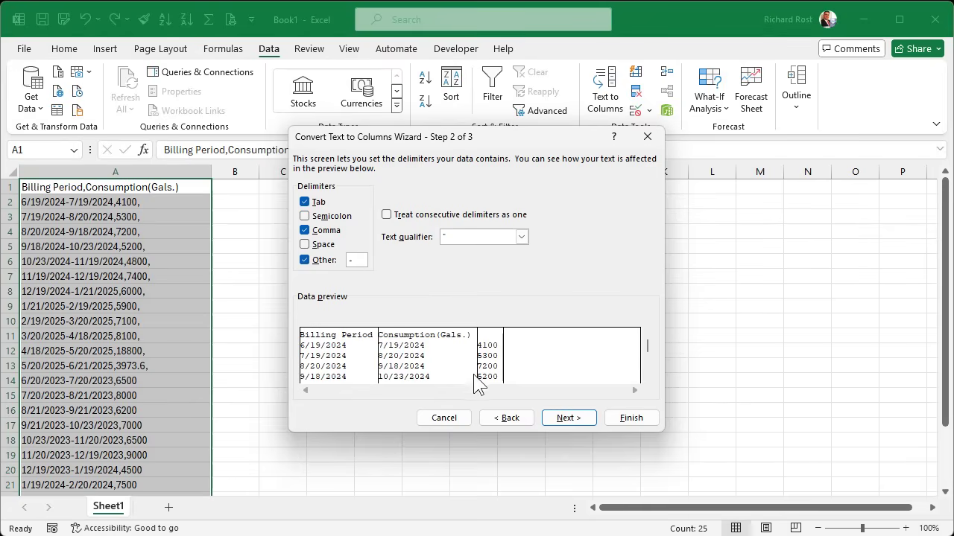
pyautogui.click(576, 416)
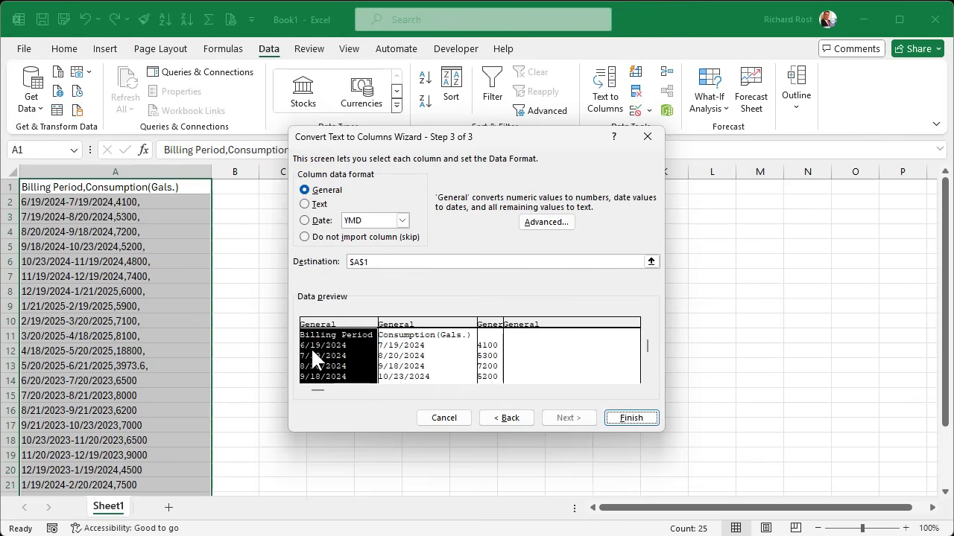
# Set columns 1 and 2 to Date (MDY), keep the gallons column General, and finish the split.
pyautogui.click(324, 222)
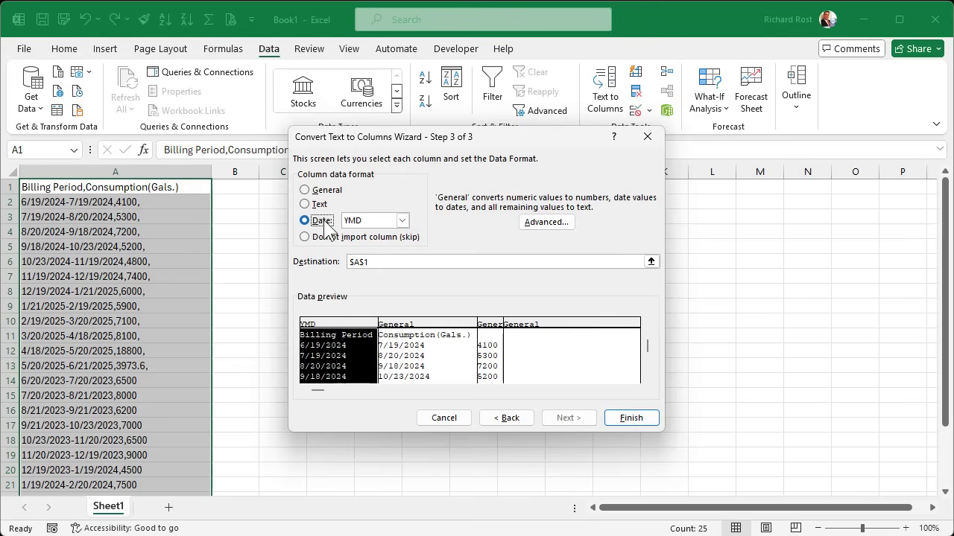
pyautogui.click(403, 221)
pyautogui.click(372, 234)
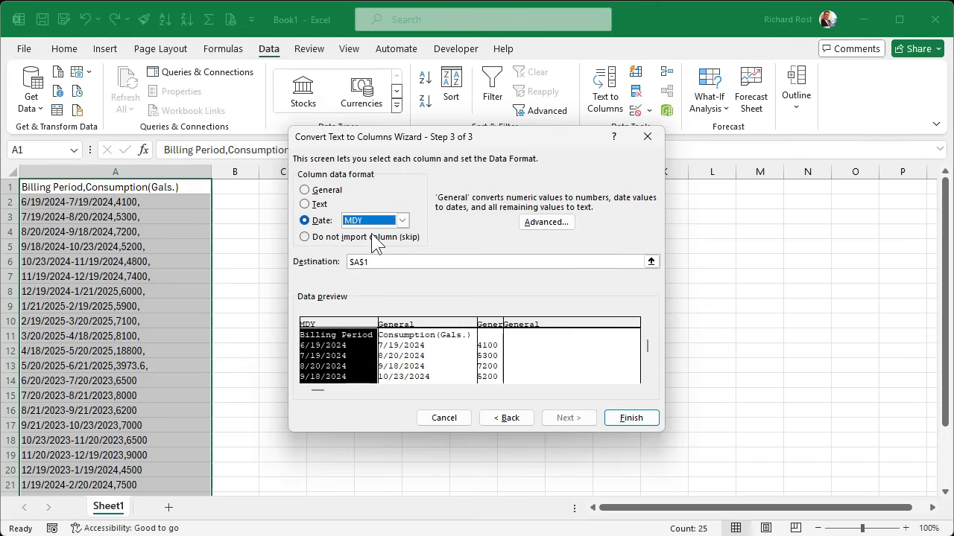
pyautogui.click(408, 327)
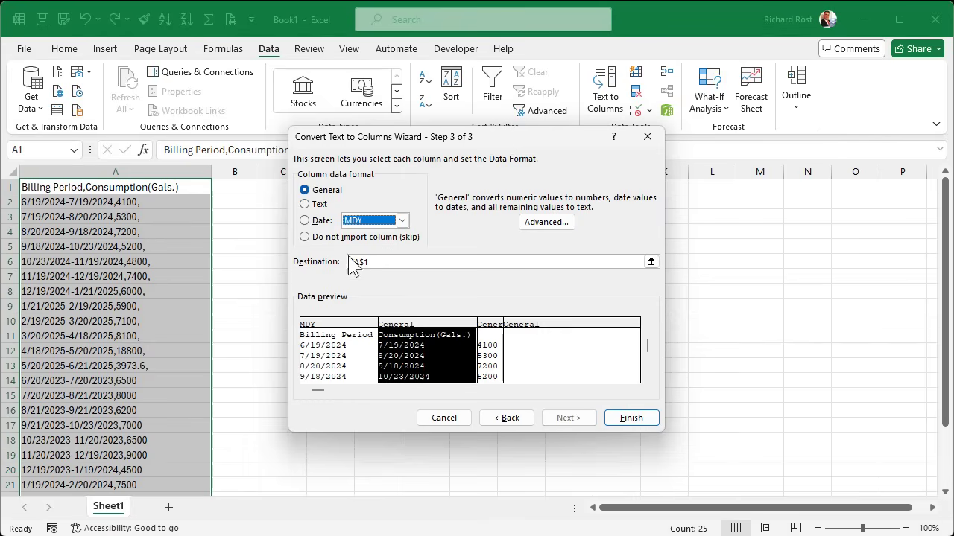
pyautogui.click(325, 221)
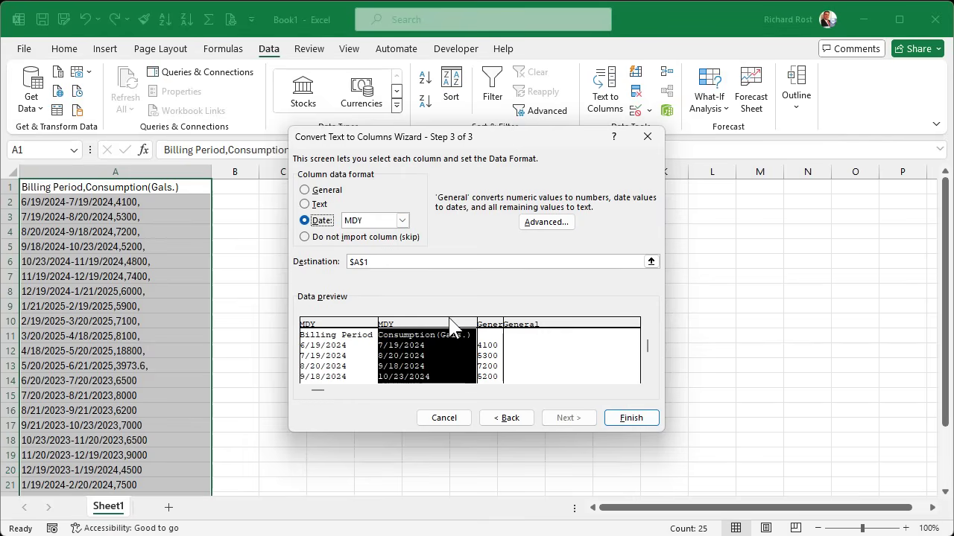
pyautogui.click(494, 325)
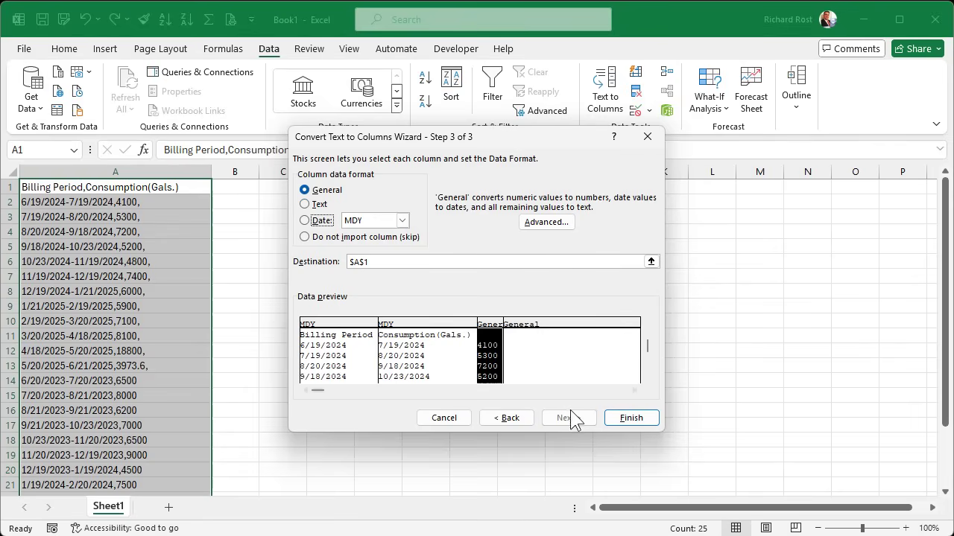
pyautogui.click(627, 418)
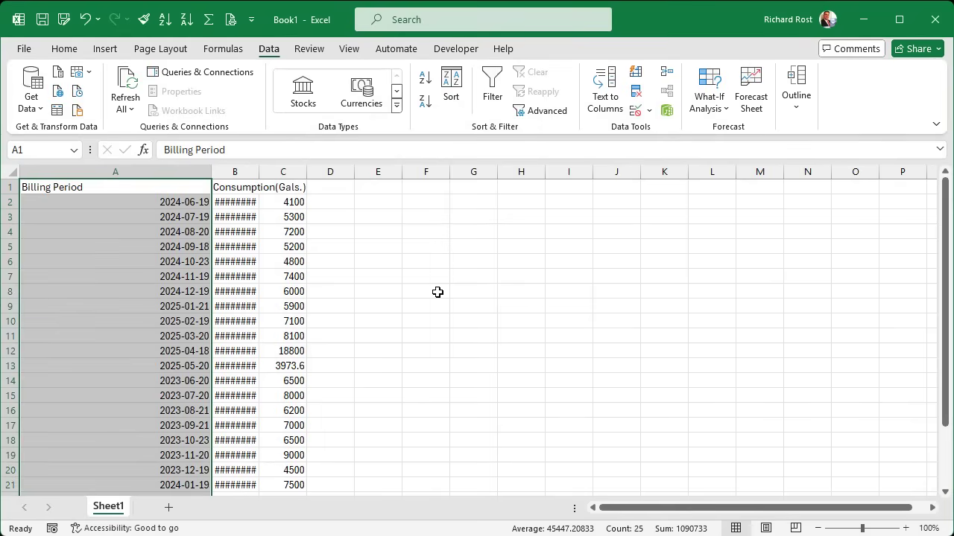
# Widen column B and enter the headers Start, End and Gals in A1:C1.
pyautogui.moveTo(258, 172); pyautogui.dragTo(330, 175)
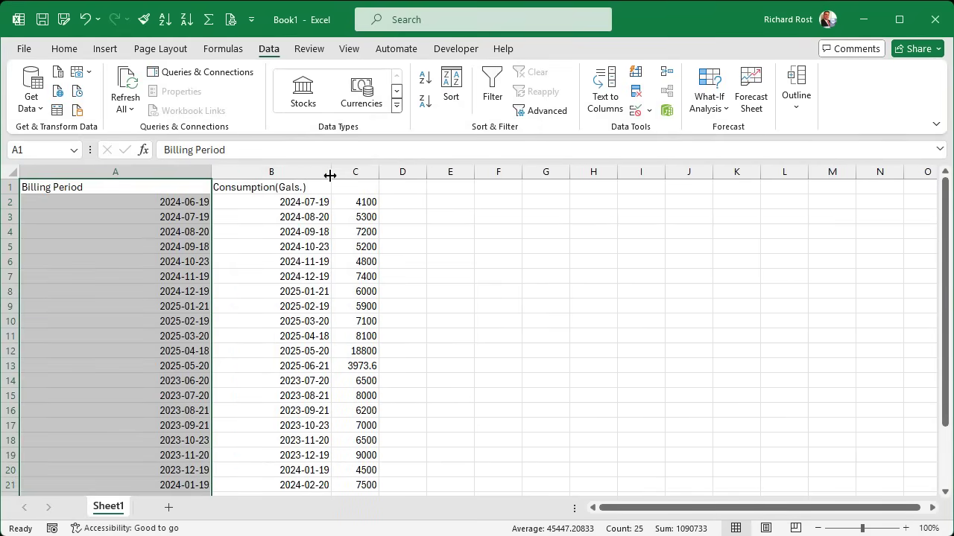
pyautogui.click(87, 189)
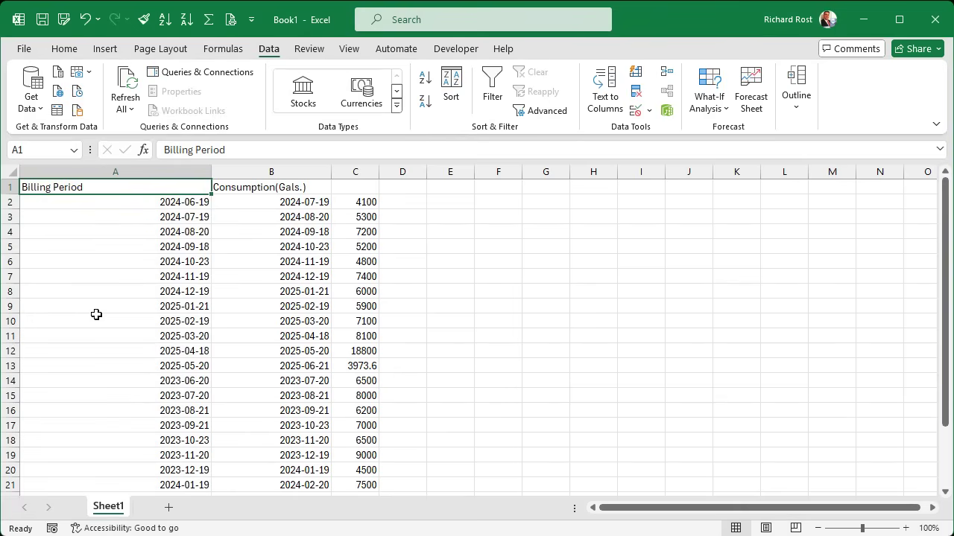
pyautogui.write('Start')
pyautogui.press('Tab')
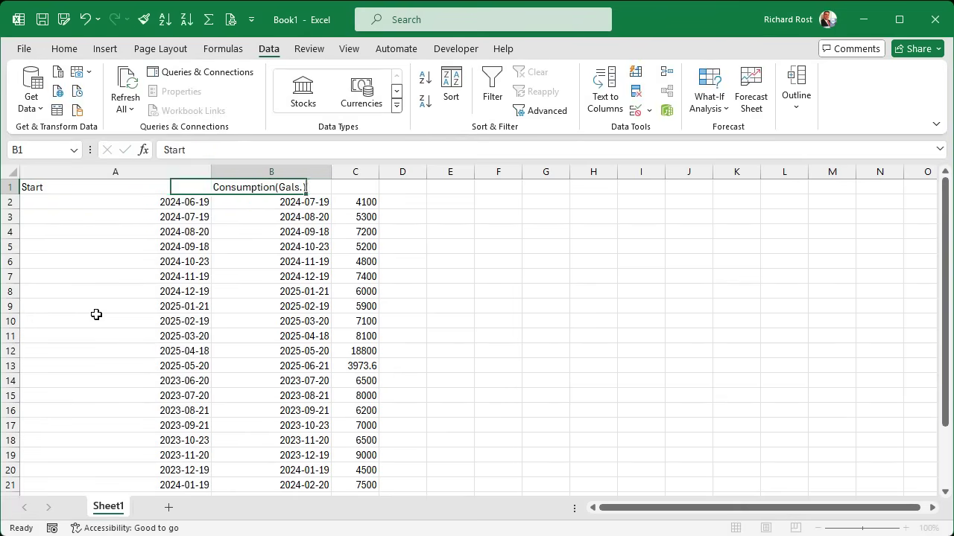
pyautogui.write('End')
pyautogui.press('Tab')
pyautogui.write('Gals')
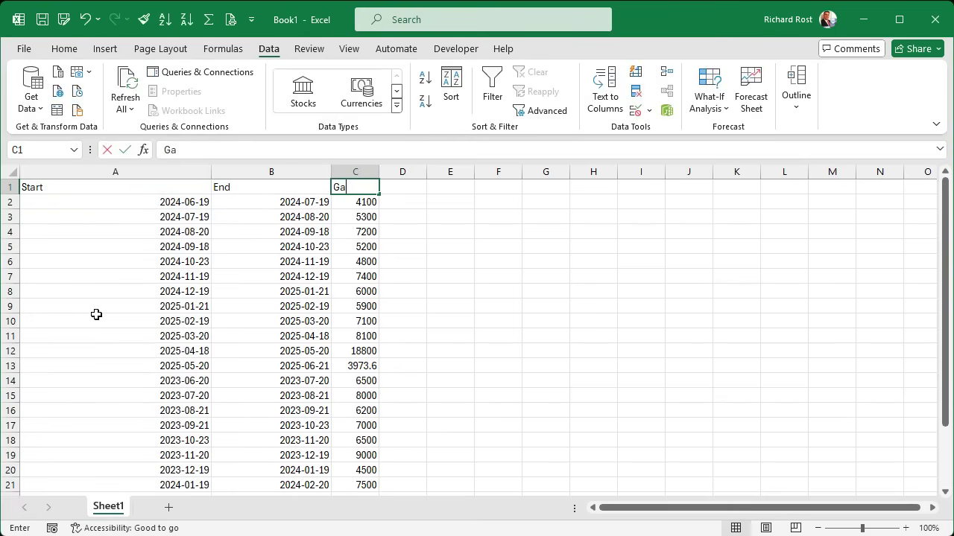
pyautogui.press('Return')
# Make columns A to C equally wide and left-align their contents.
pyautogui.moveTo(153, 171); pyautogui.dragTo(336, 170)
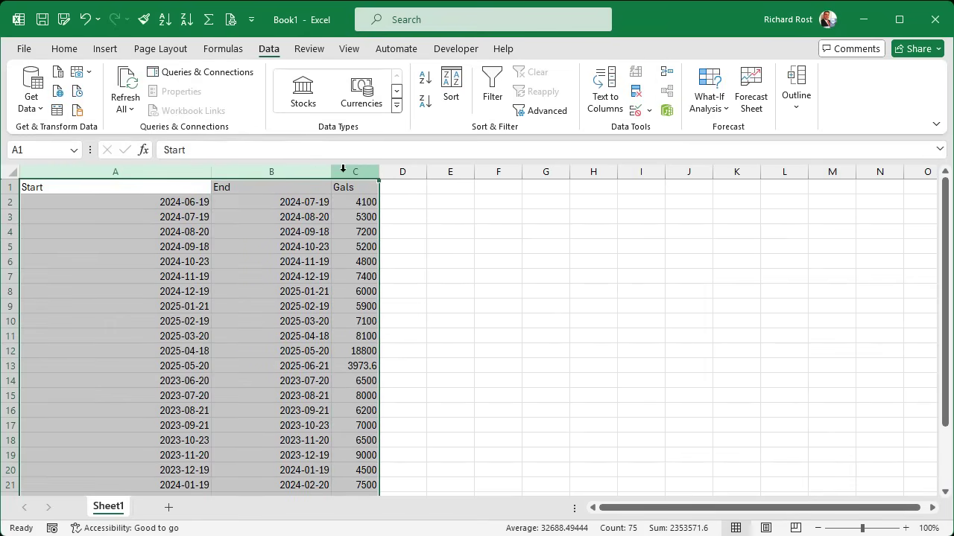
pyautogui.doubleClick(328, 172)
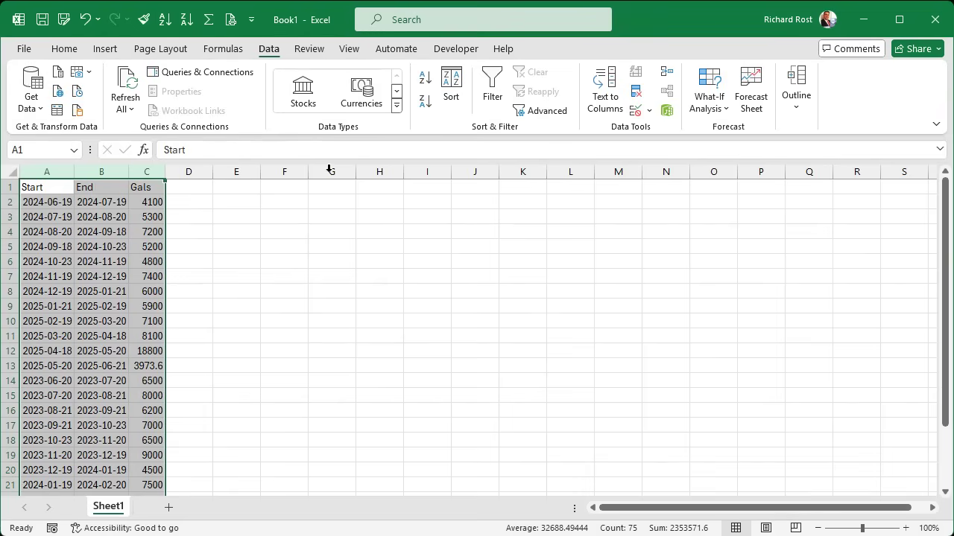
pyautogui.moveTo(74, 171); pyautogui.dragTo(91, 170)
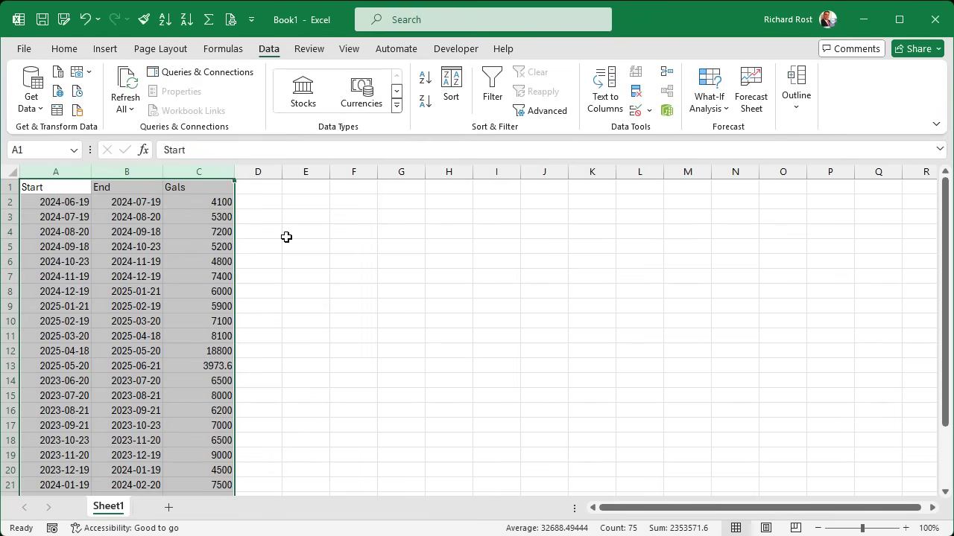
pyautogui.click(61, 49)
pyautogui.click(275, 101)
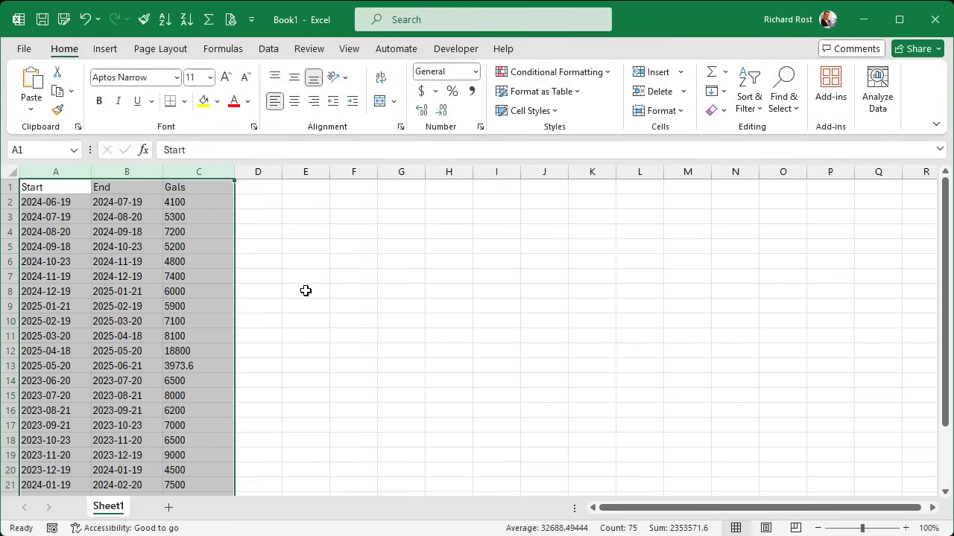
pyautogui.click(306, 289)
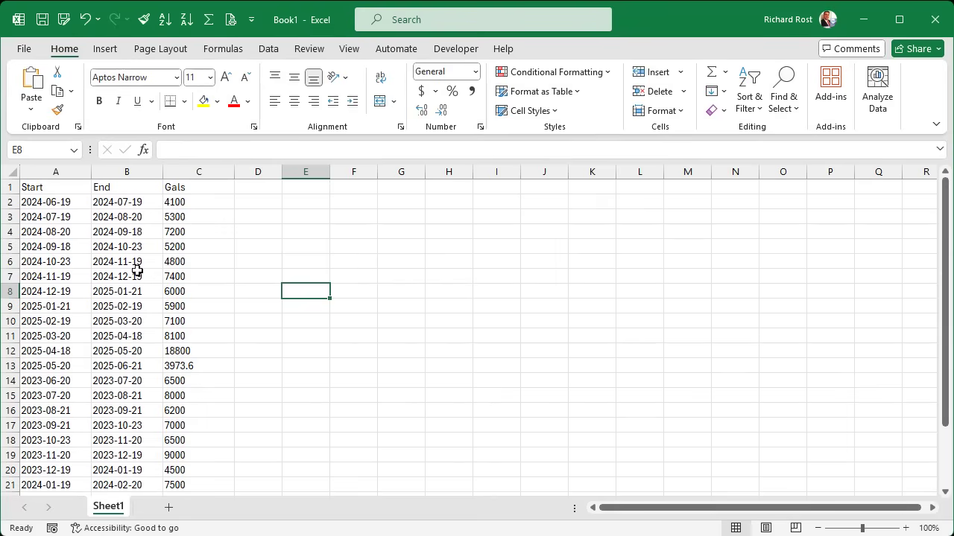
pyautogui.keyDown('ctrl'); pyautogui.scroll(-2, 275, 397); pyautogui.keyUp('ctrl')
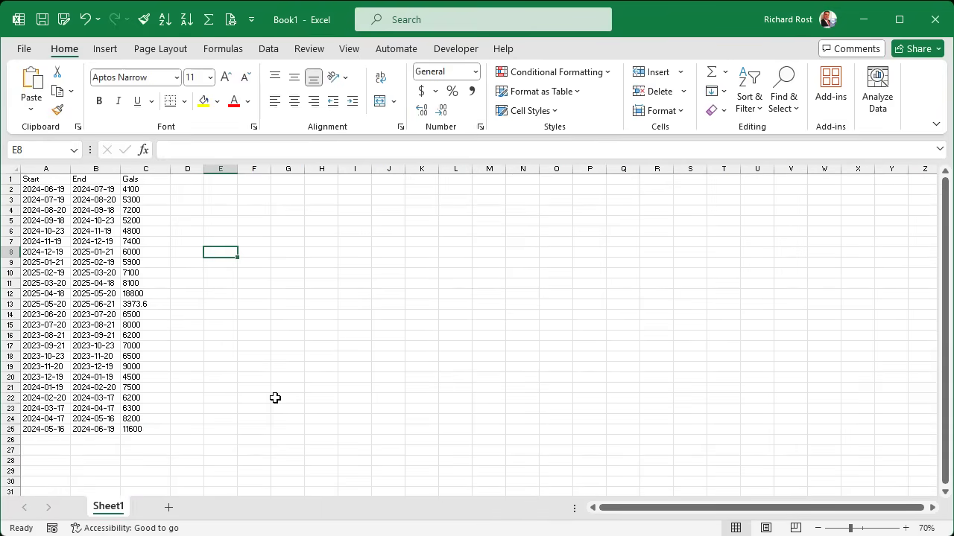
pyautogui.keyDown('ctrl'); pyautogui.scroll(1, 275, 397); pyautogui.keyUp('ctrl')
pyautogui.keyDown('ctrl'); pyautogui.scroll(1, 275, 398); pyautogui.keyUp('ctrl')
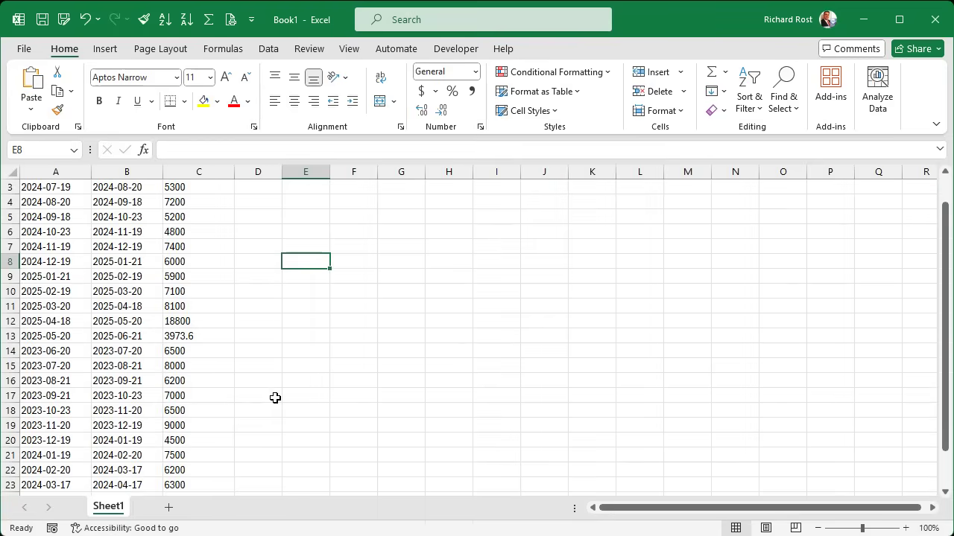
pyautogui.scroll(1, 275, 398)
pyautogui.keyDown('ctrl'); pyautogui.scroll(-2, 275, 397); pyautogui.keyUp('ctrl')
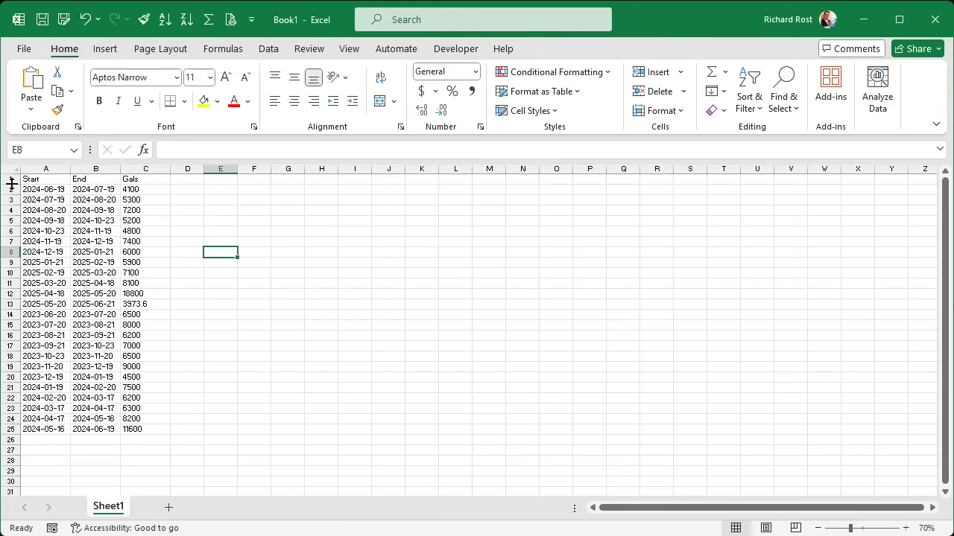
# Sort the A1:C25 table ascending by Start date.
pyautogui.moveTo(29, 180); pyautogui.dragTo(165, 431)
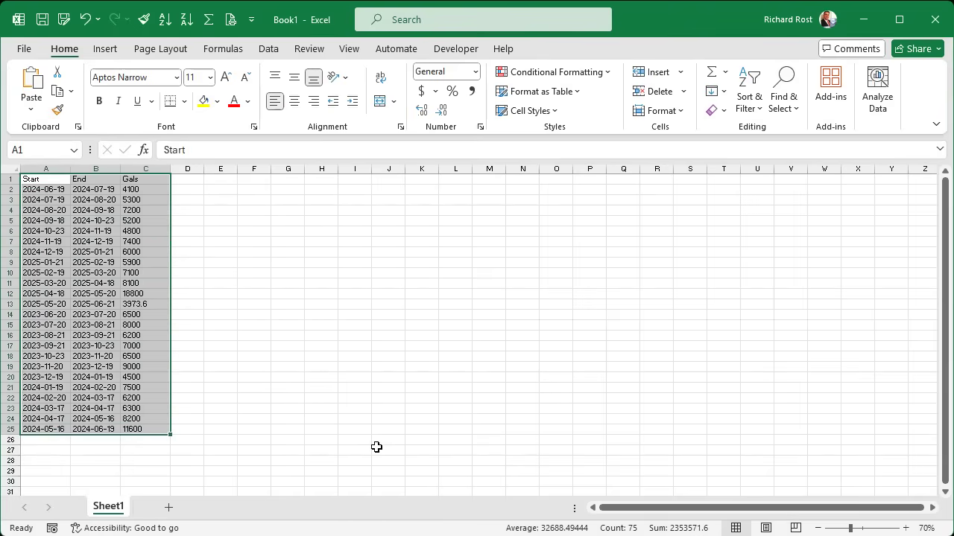
pyautogui.click(165, 20)
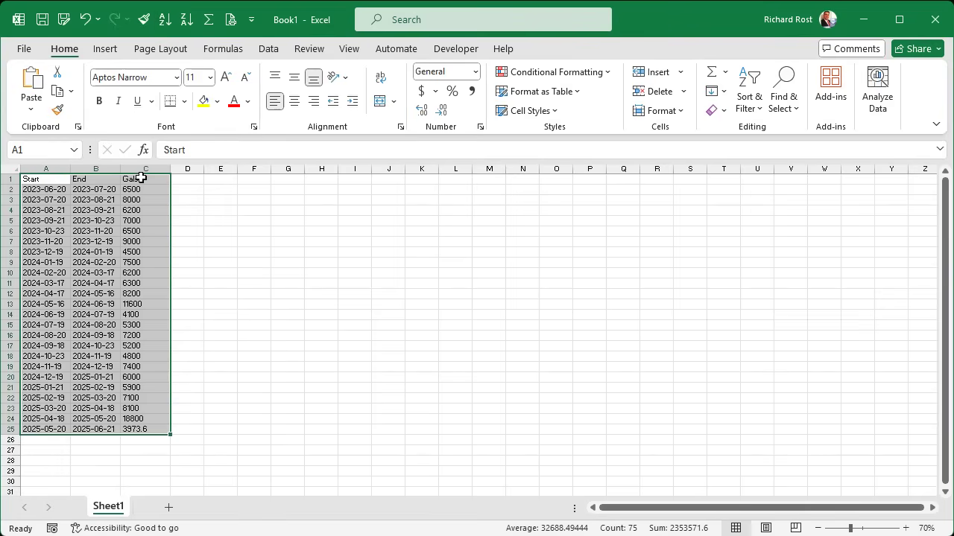
pyautogui.click(41, 188)
pyautogui.moveTo(41, 189); pyautogui.dragTo(159, 429)
pyautogui.click(251, 305)
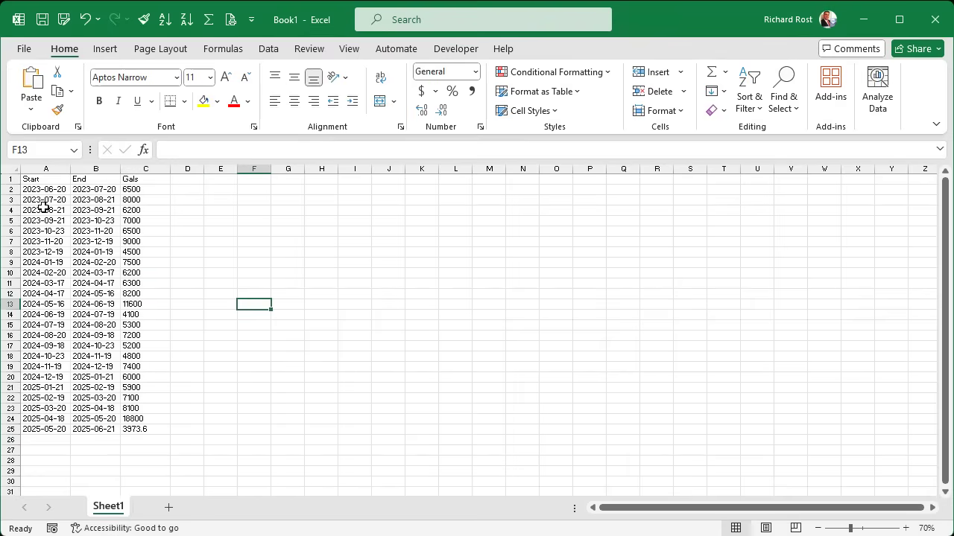
pyautogui.scroll(2, 97, 262)
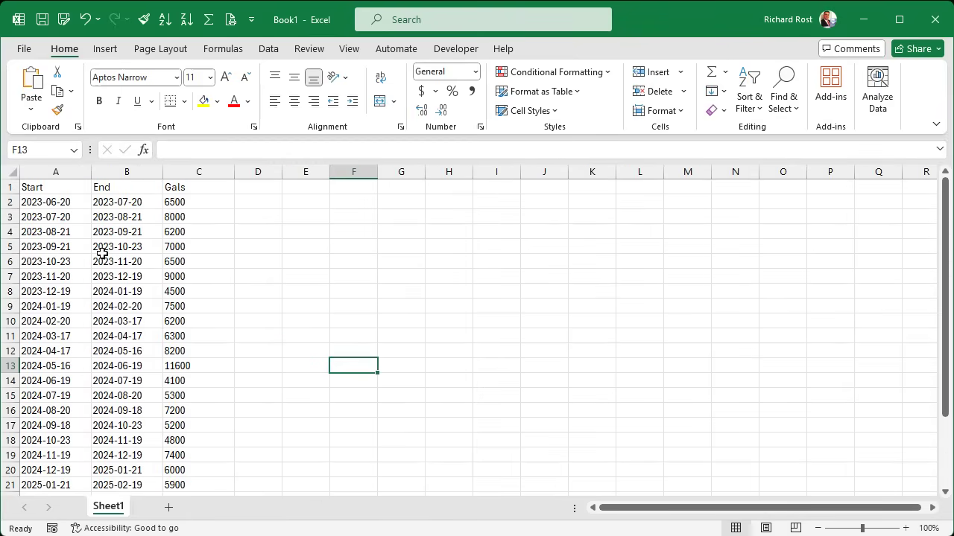
pyautogui.scroll(-3, 102, 256)
pyautogui.scroll(1, 102, 255)
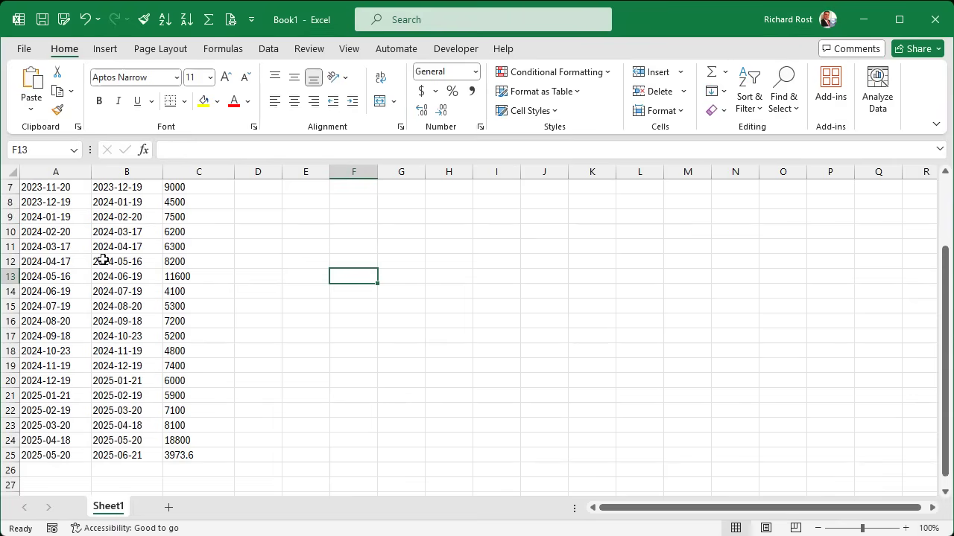
pyautogui.click(196, 440)
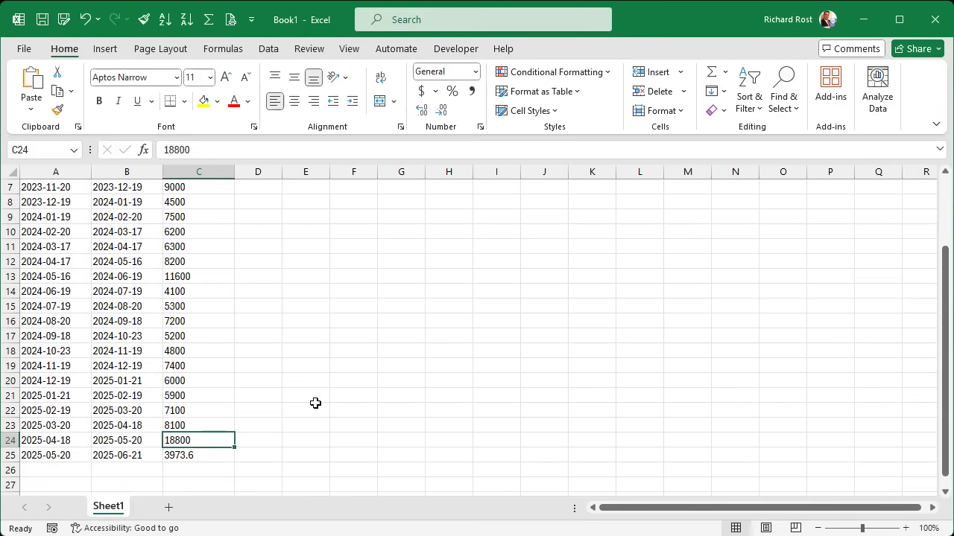
pyautogui.click(206, 276)
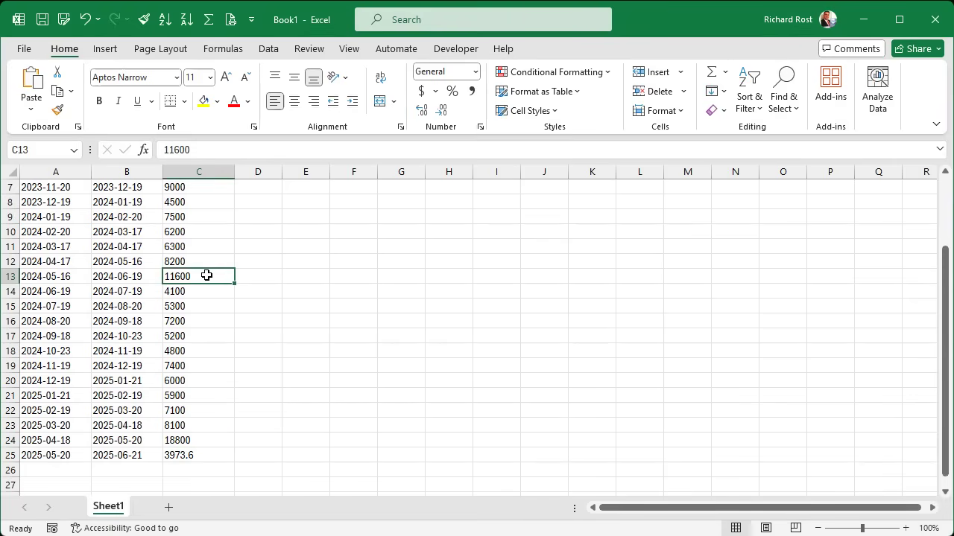
pyautogui.click(201, 444)
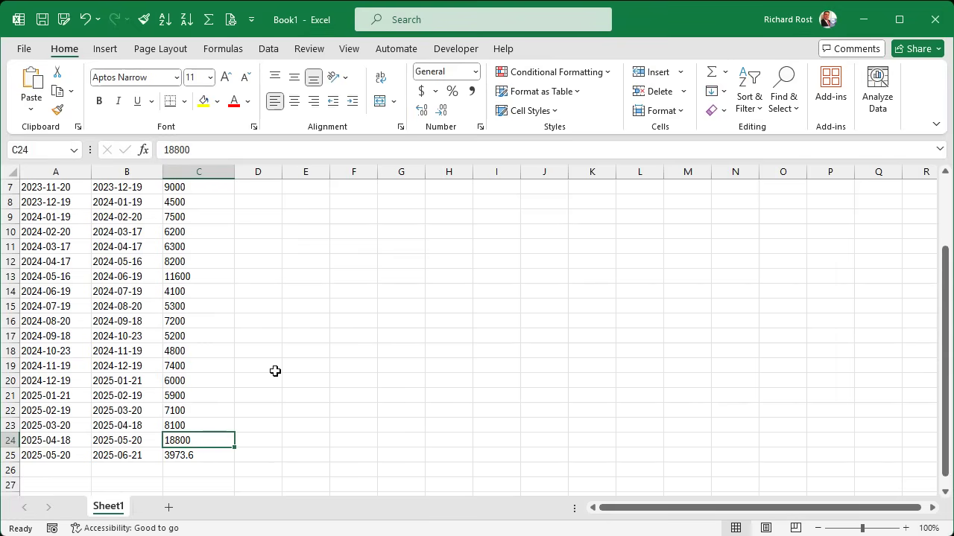
pyautogui.click(190, 456)
# Insert a 2-D line chart of A1:C25 and enlarge it beside the table across columns D to Q.
pyautogui.moveTo(190, 455); pyautogui.dragTo(38, 146)
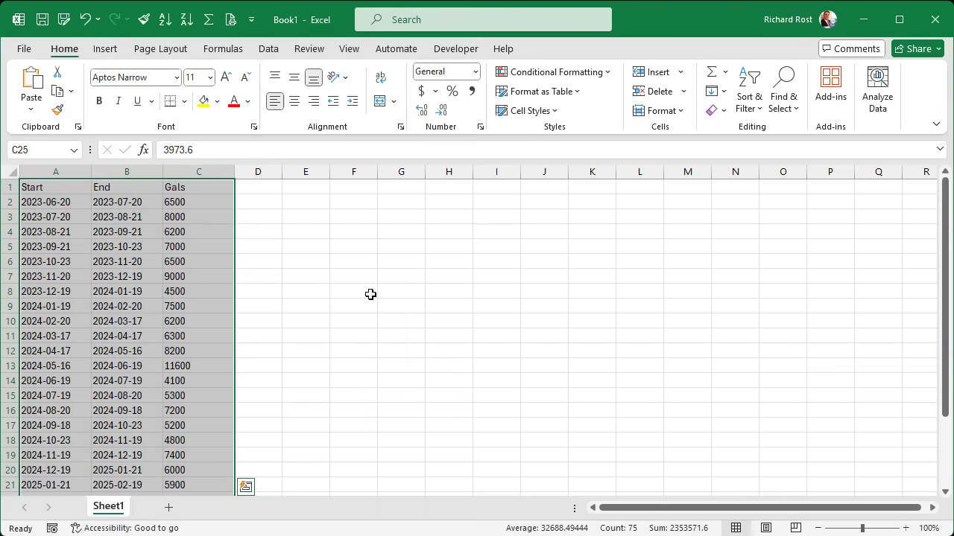
pyautogui.click(109, 53)
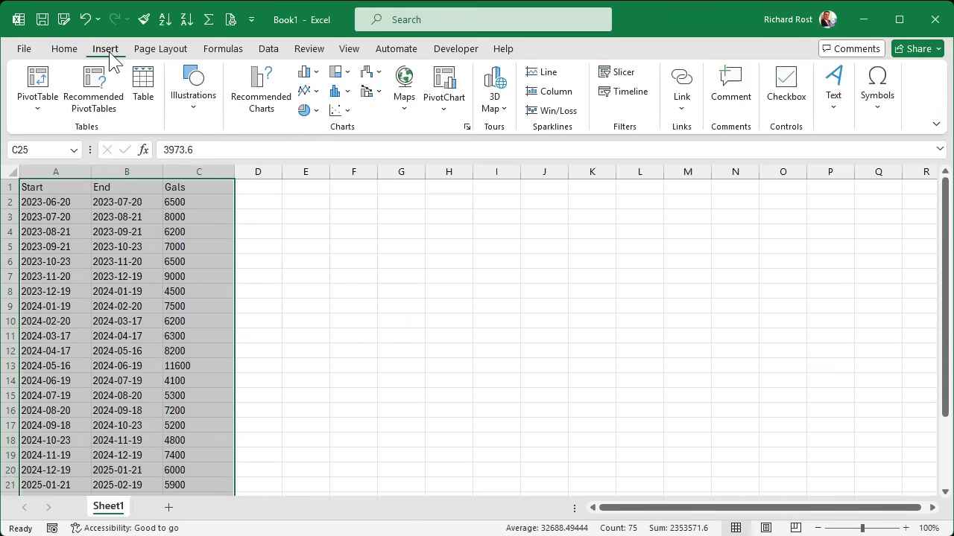
pyautogui.click(313, 90)
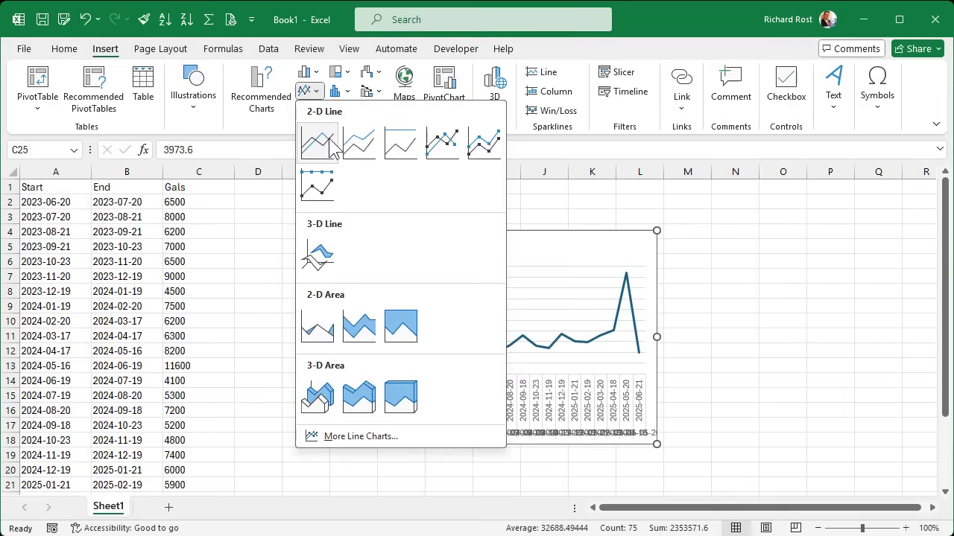
pyautogui.click(319, 142)
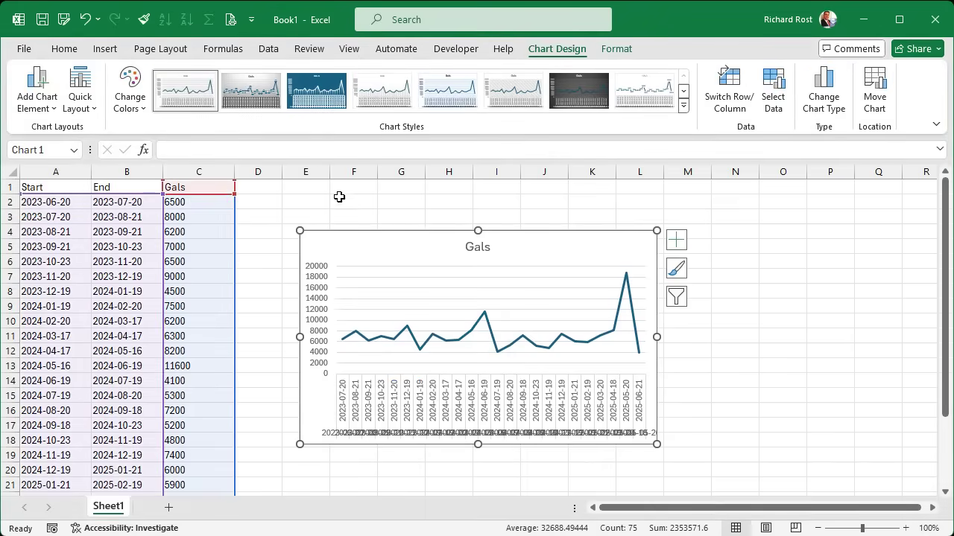
pyautogui.moveTo(365, 231); pyautogui.dragTo(320, 190)
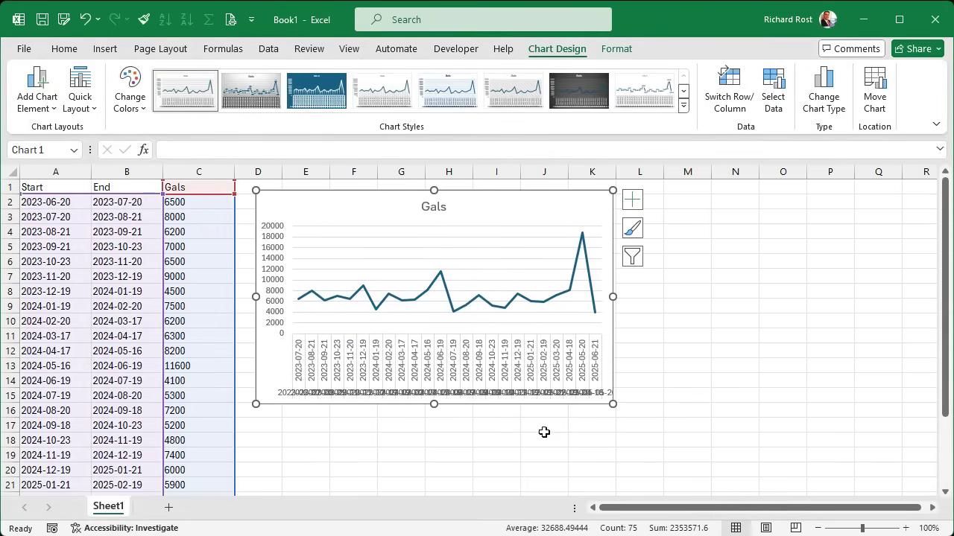
pyautogui.moveTo(613, 403); pyautogui.dragTo(909, 472)
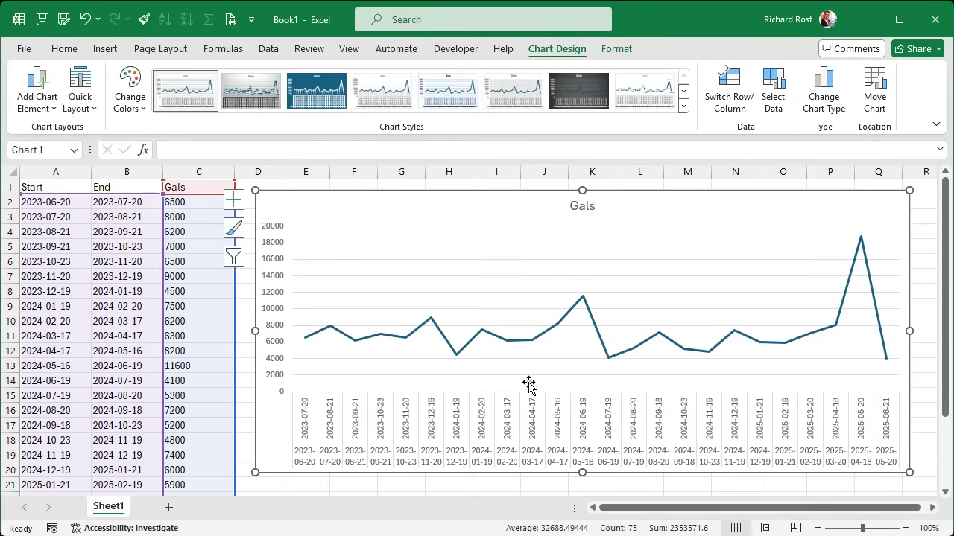
pyautogui.click(130, 233)
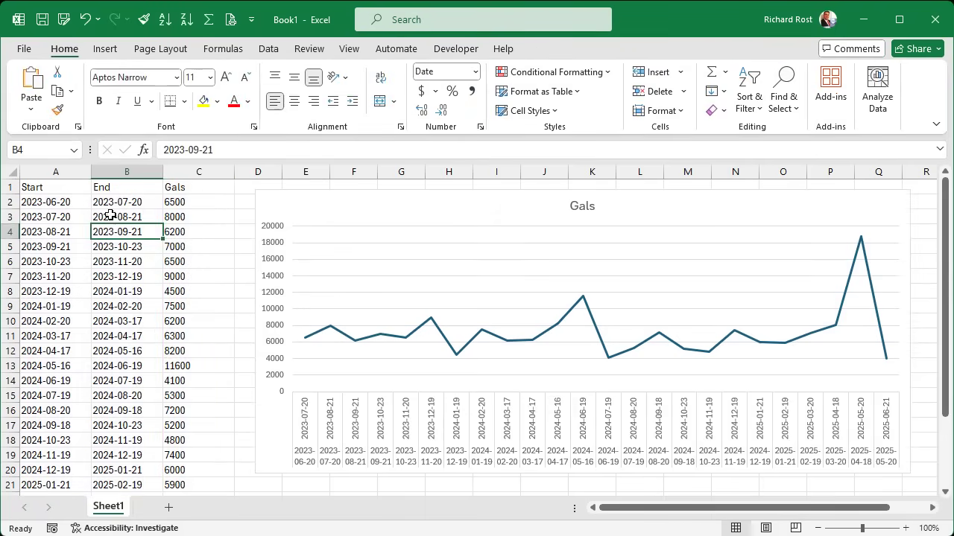
# Delete the End column in B so Gals shifts into column B.
pyautogui.click(108, 365)
pyautogui.click(64, 380)
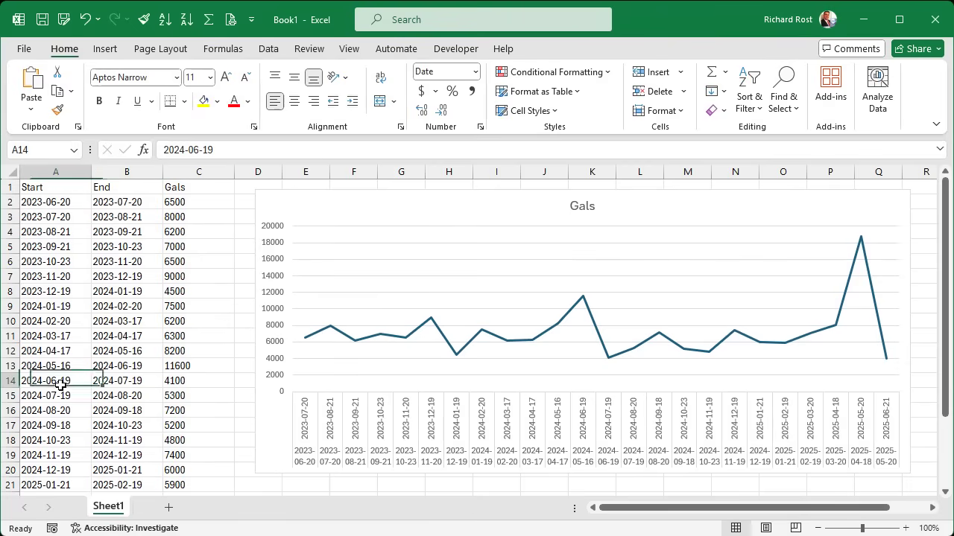
pyautogui.click(129, 166)
pyautogui.rightClick(128, 170)
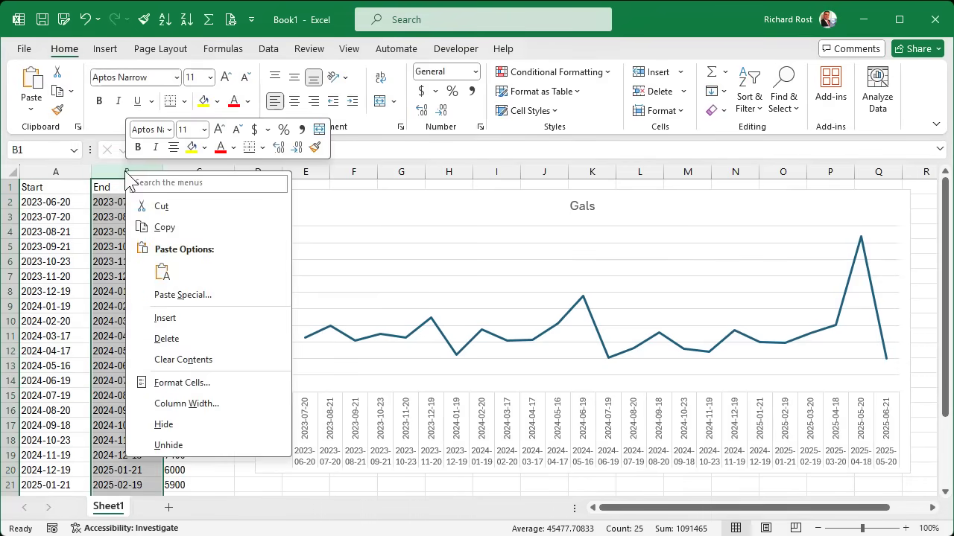
pyautogui.click(171, 338)
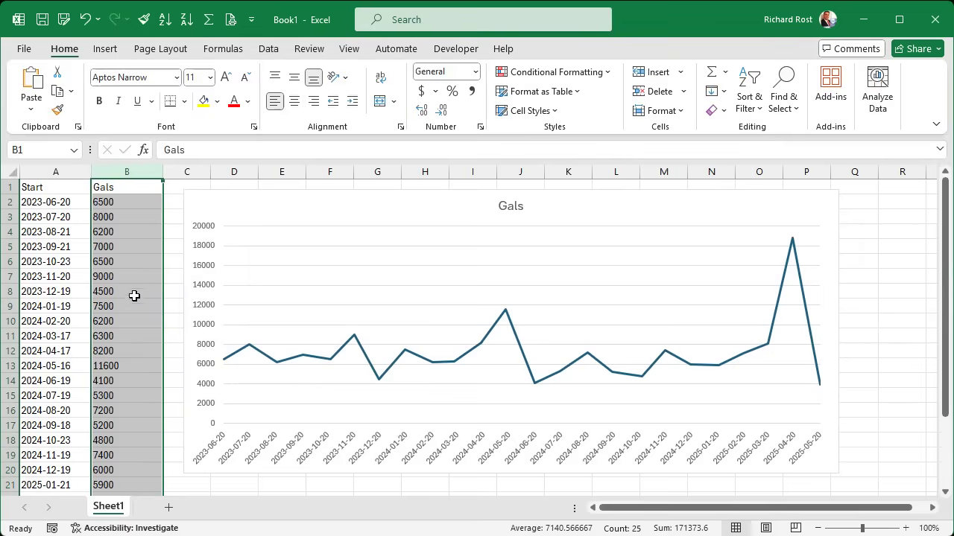
pyautogui.click(121, 275)
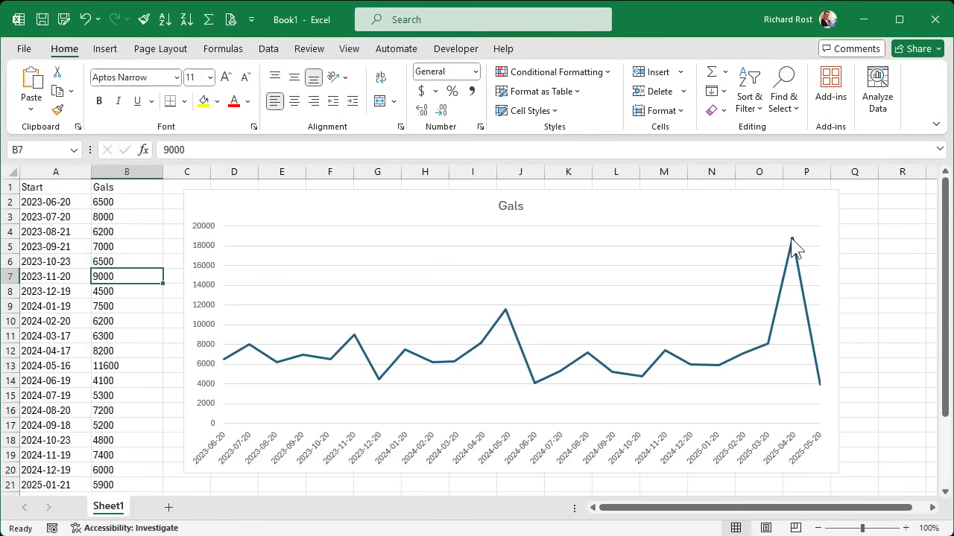
pyautogui.moveTo(792, 245)
pyautogui.scroll(-2, 136, 349)
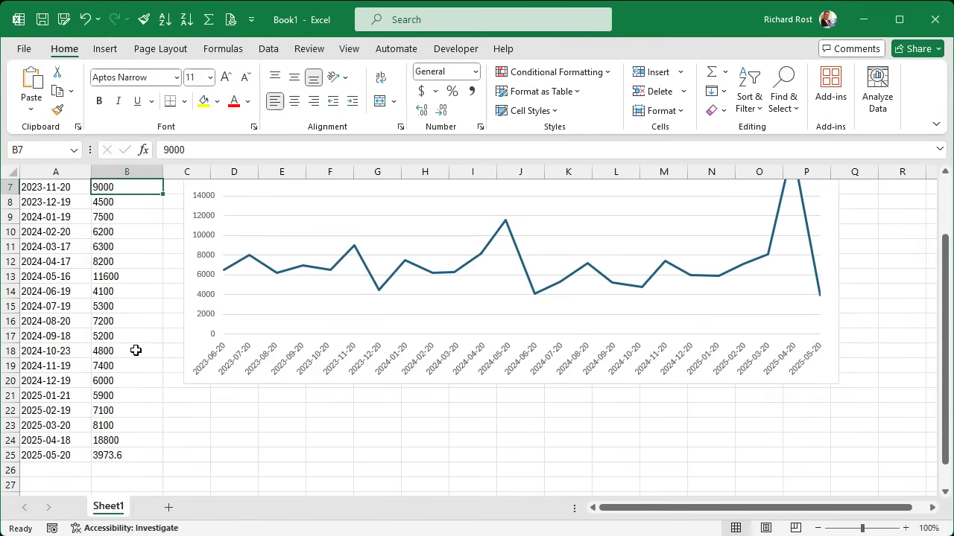
pyautogui.click(118, 453)
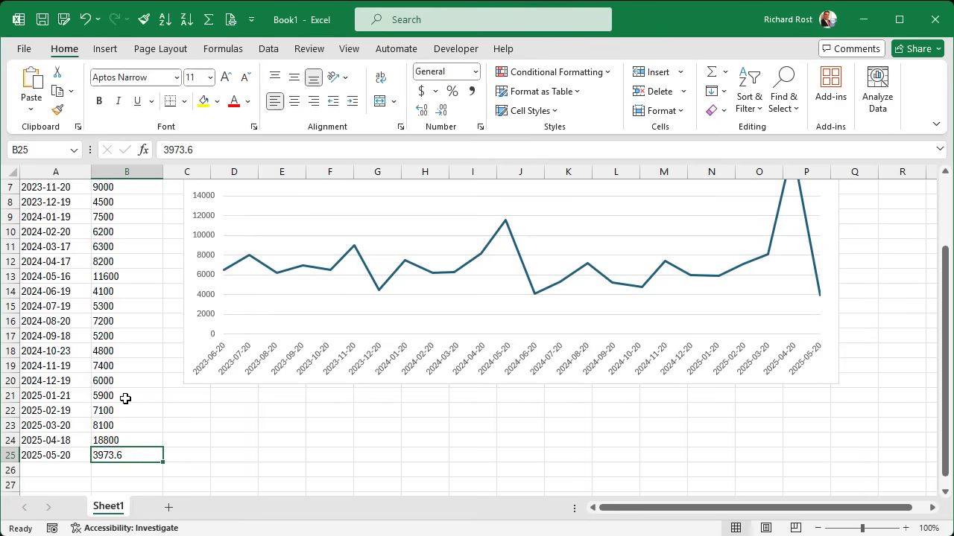
pyautogui.scroll(2, 130, 383)
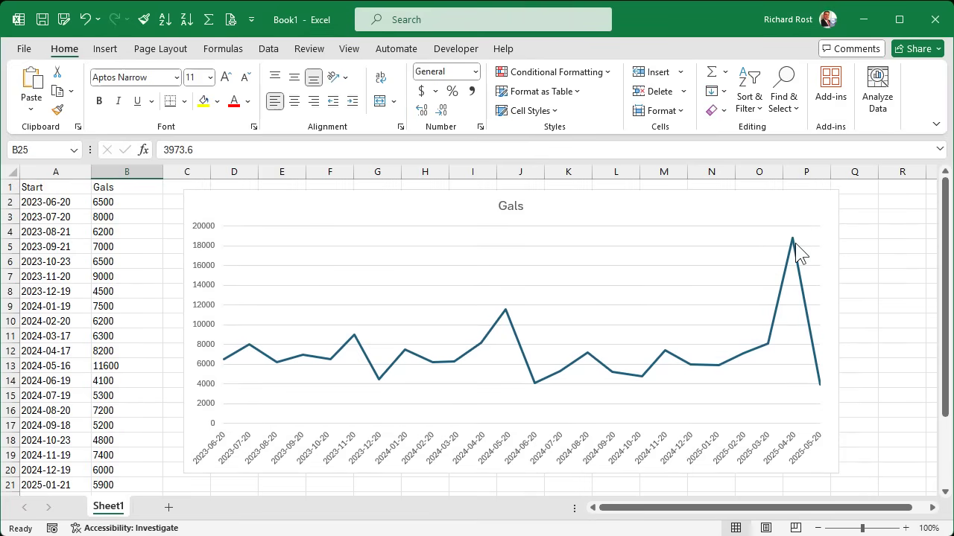
pyautogui.moveTo(795, 241)
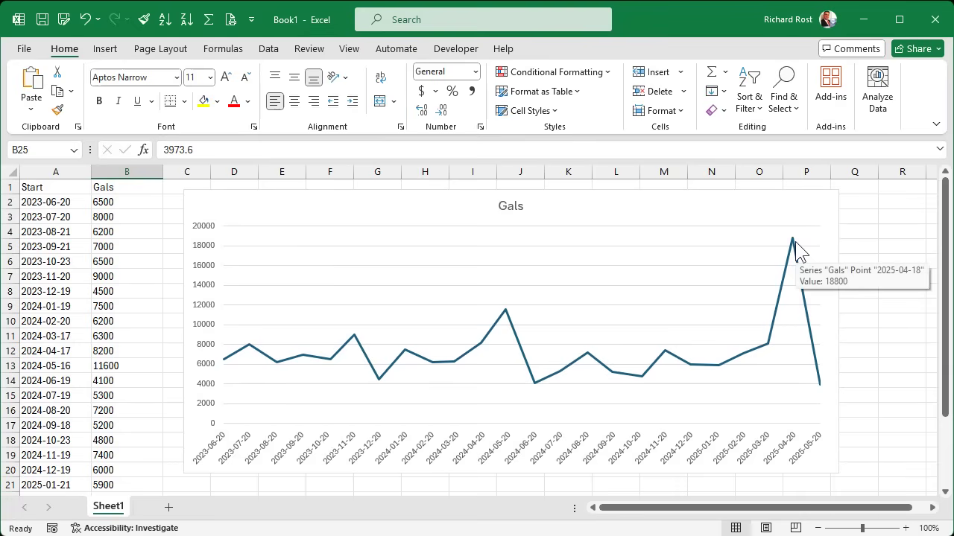